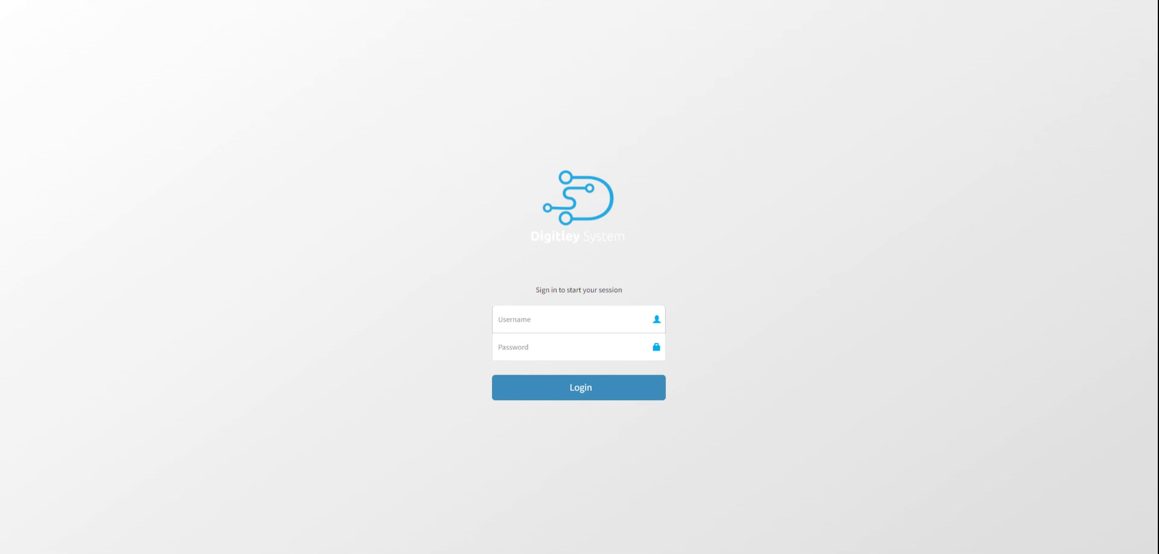
Step: Log in with the administrator username and password to load the dashboard
type("admi****")
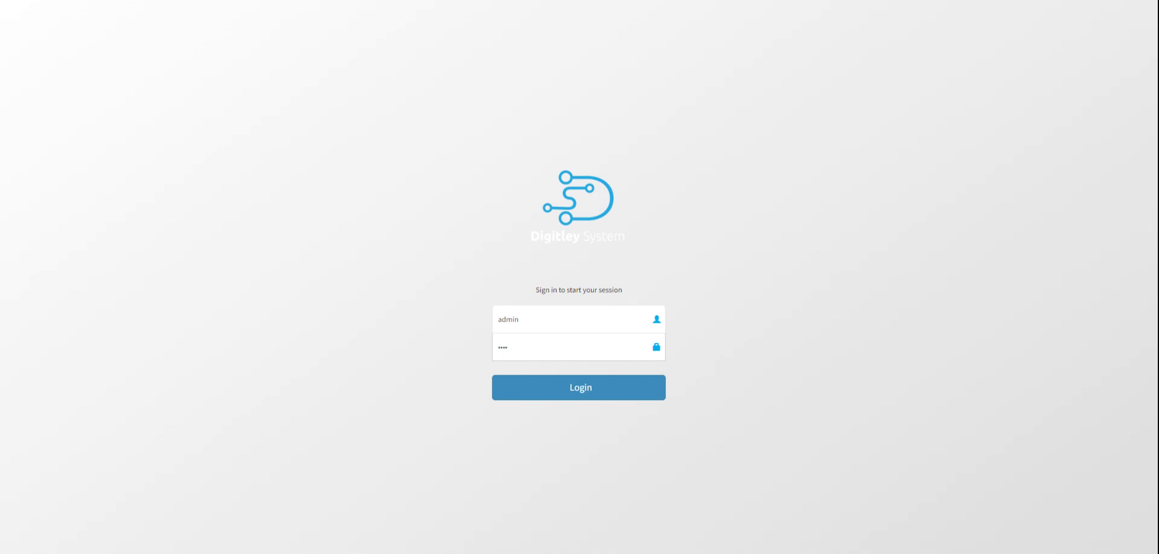
key("Return")
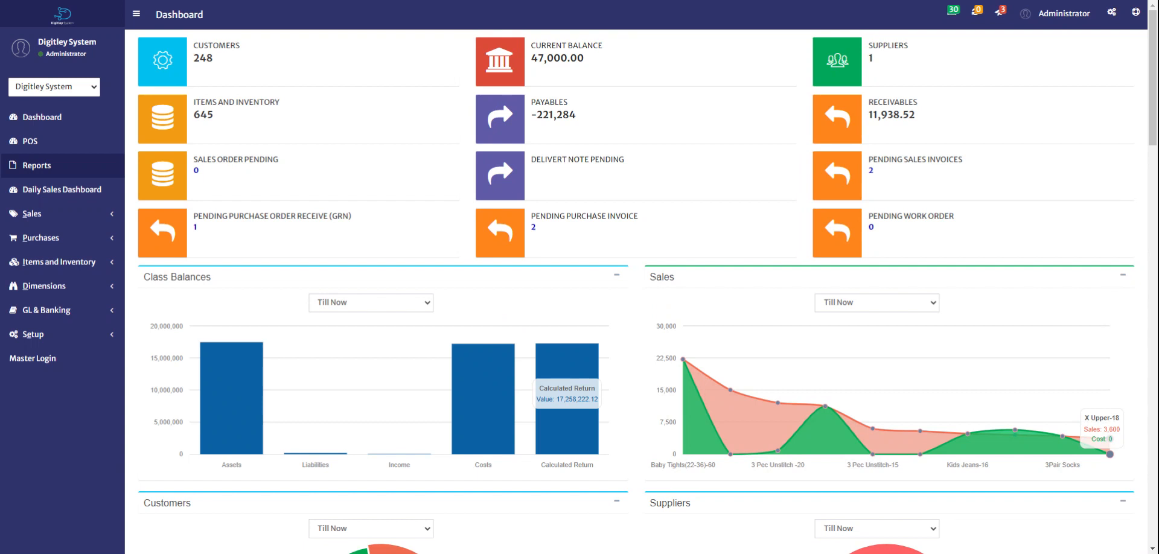
Step: Visit the Daily Sales Dashboard, then open the POS screen
left_click(71, 190)
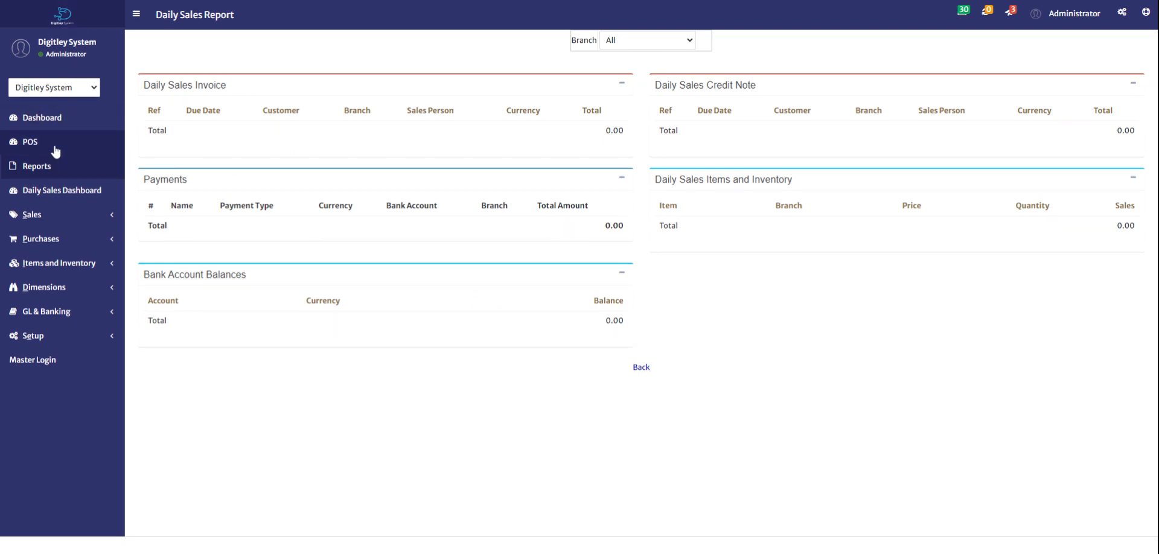
left_click(54, 147)
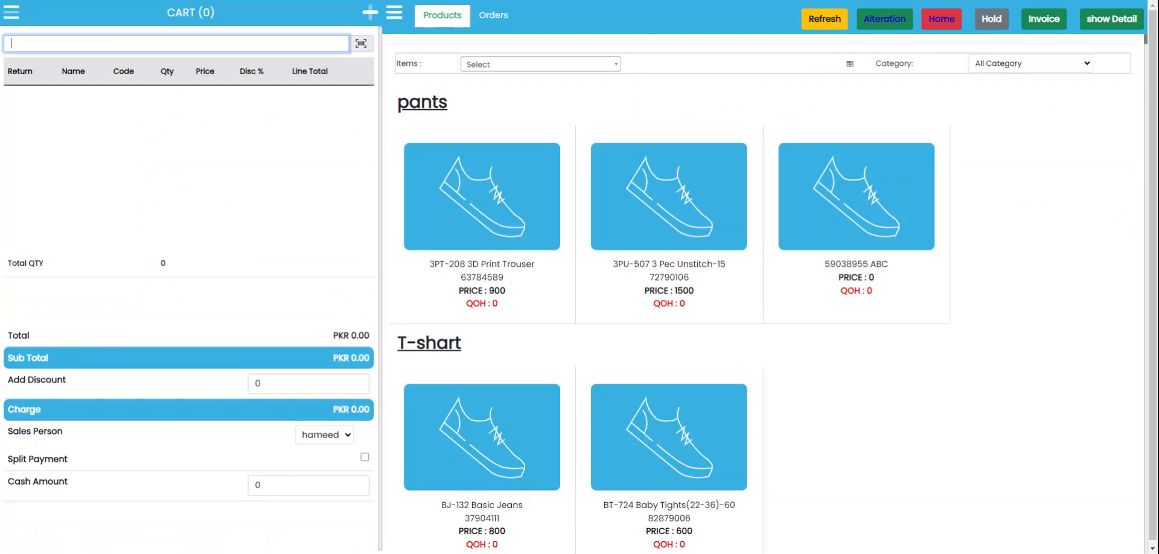
Step: Add WT-705 Women Trouser-20 and WT-716 Women Trouser-22 to the cart for PKR 4,200
left_click(543, 67)
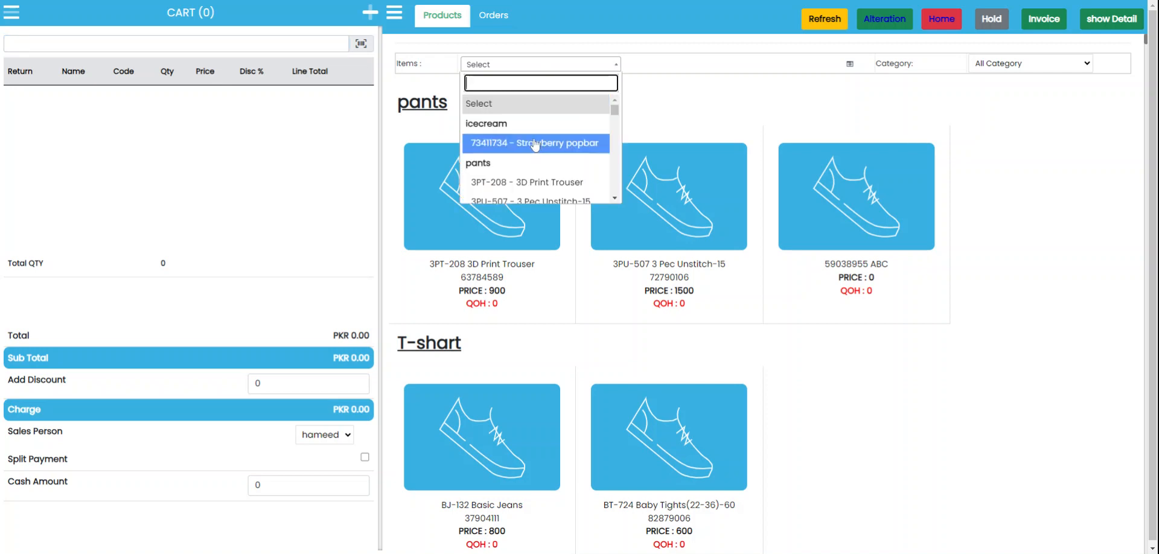
left_click(589, 107)
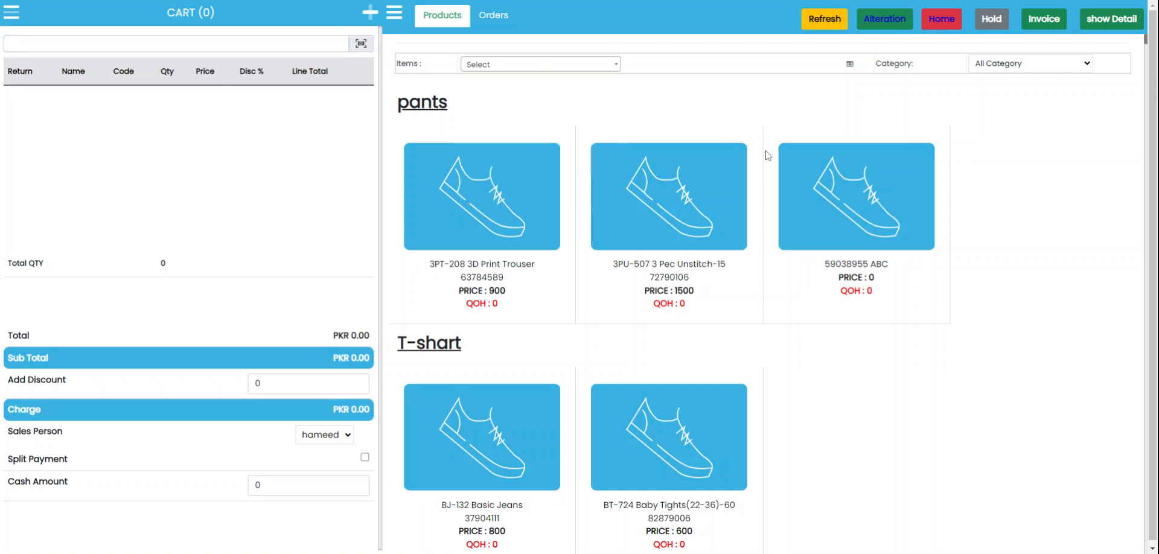
scroll(1008, 194, "down", 1)
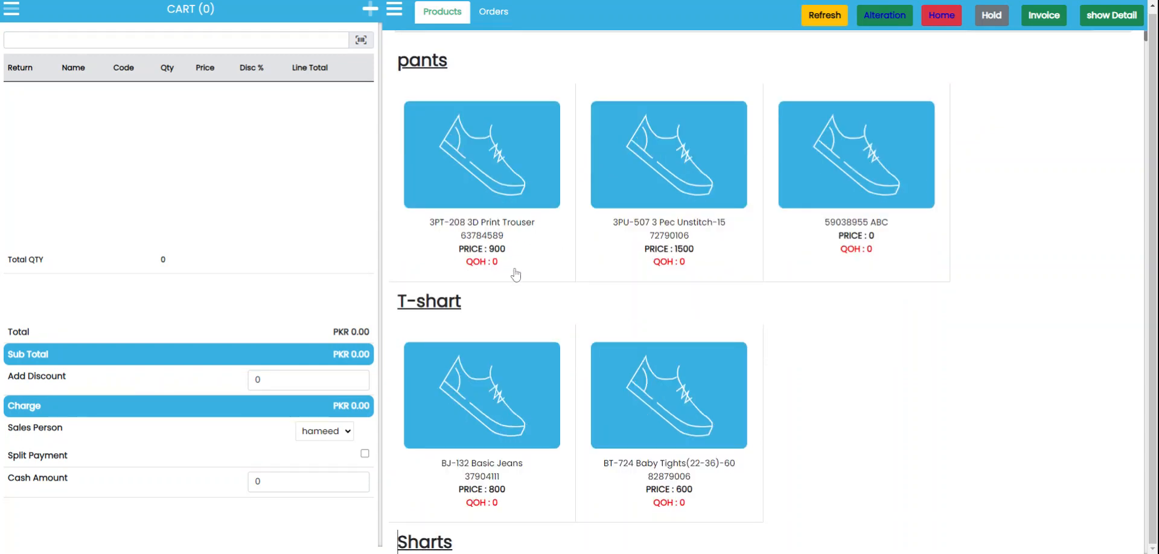
scroll(1038, 310, "down", 10)
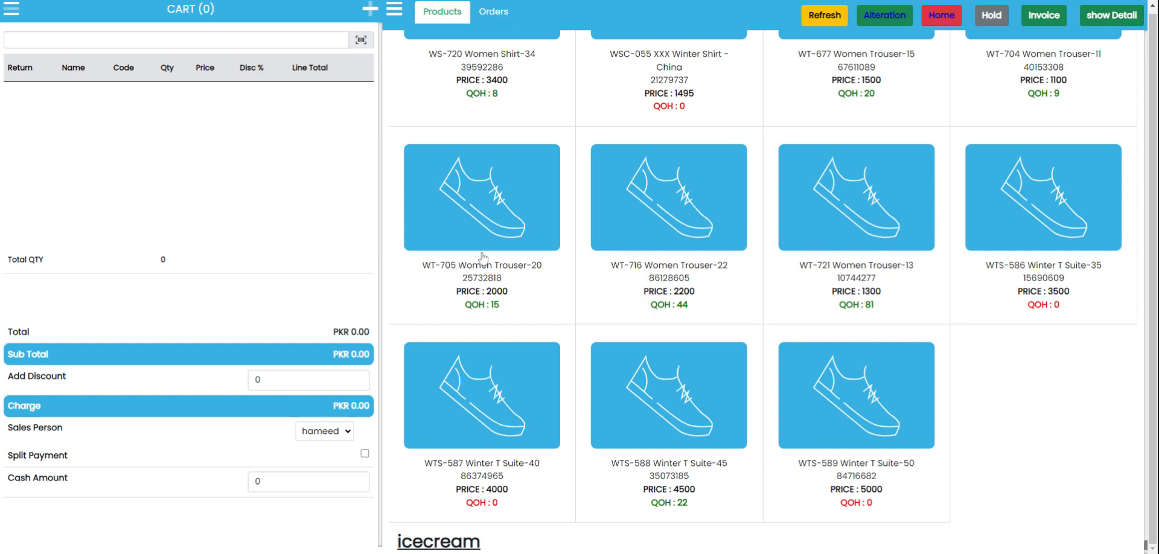
left_click(480, 218)
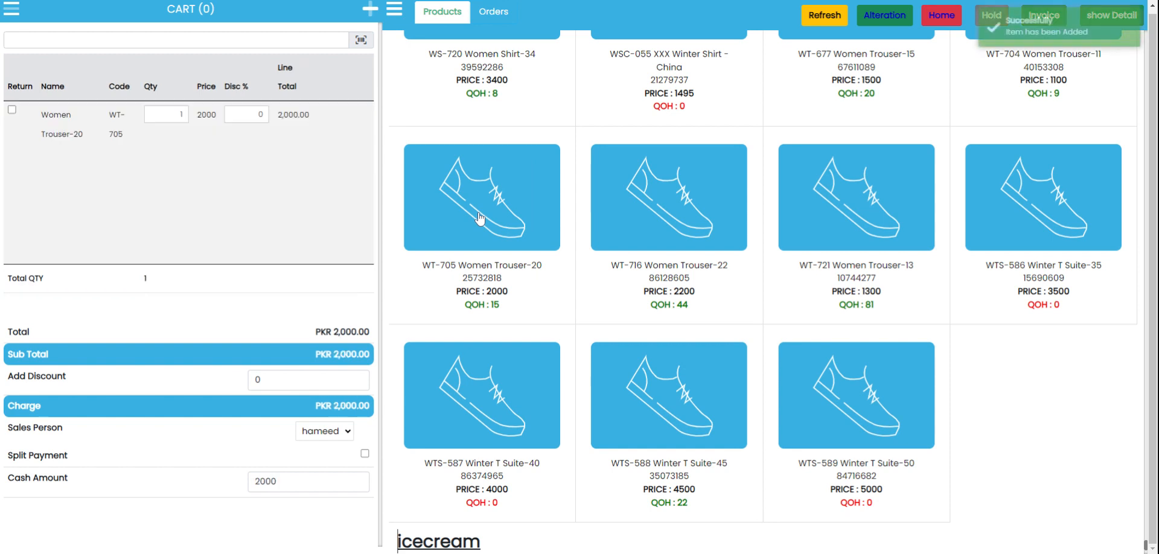
left_click(669, 216)
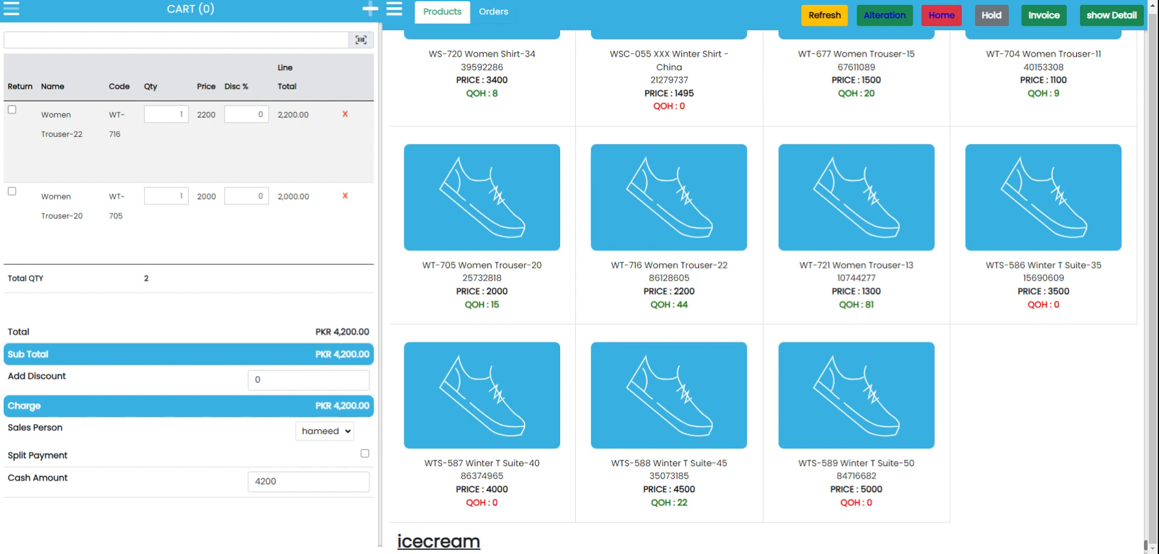
Step: Leave Split Payment off and invoice the cart as a 4200 cash sale
left_click(365, 454)
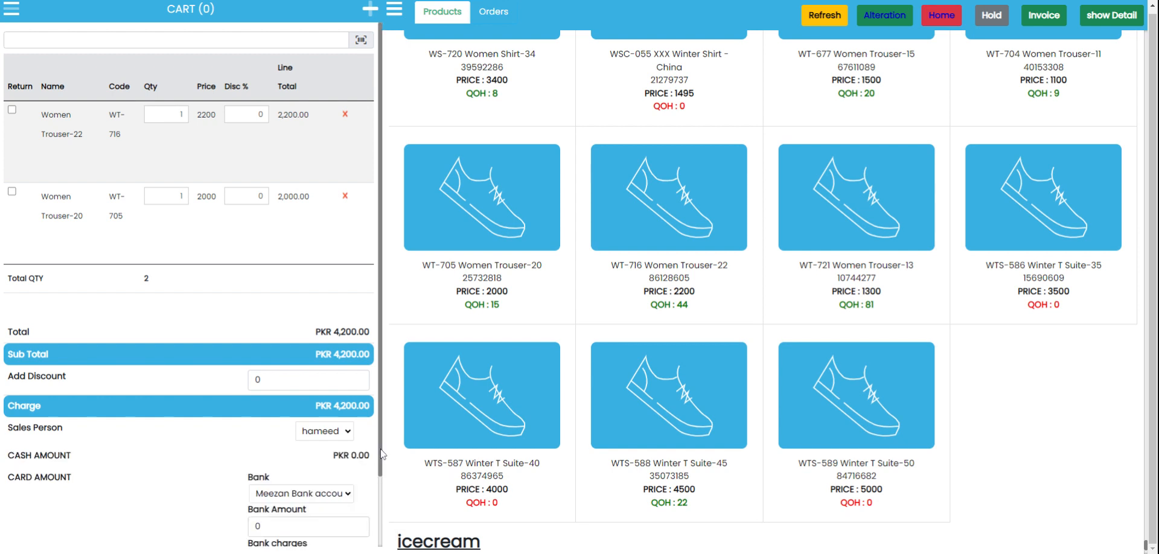
scroll(381, 454, "down", 2)
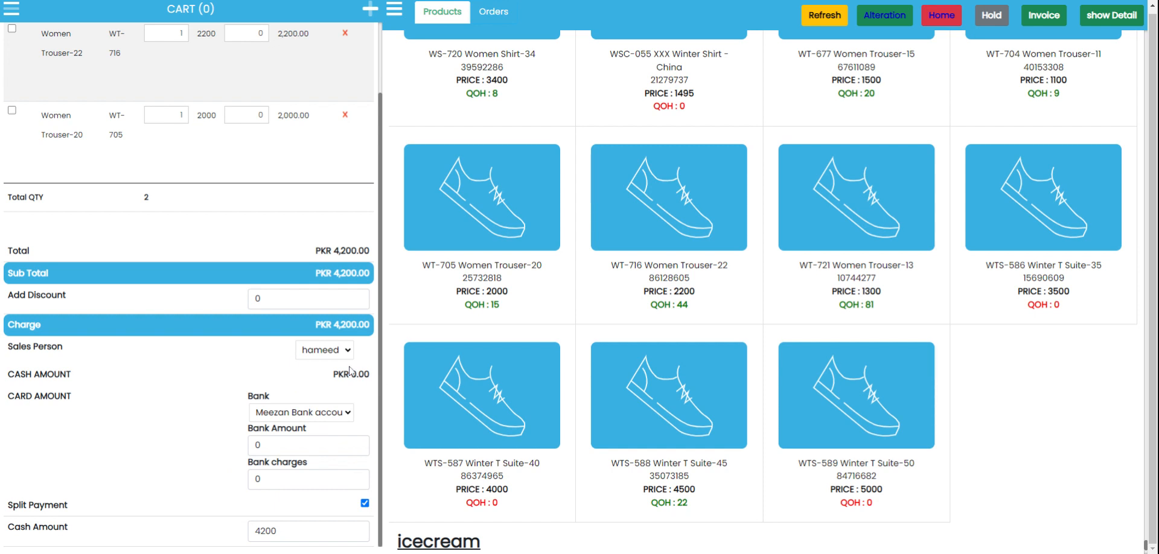
left_click(365, 504)
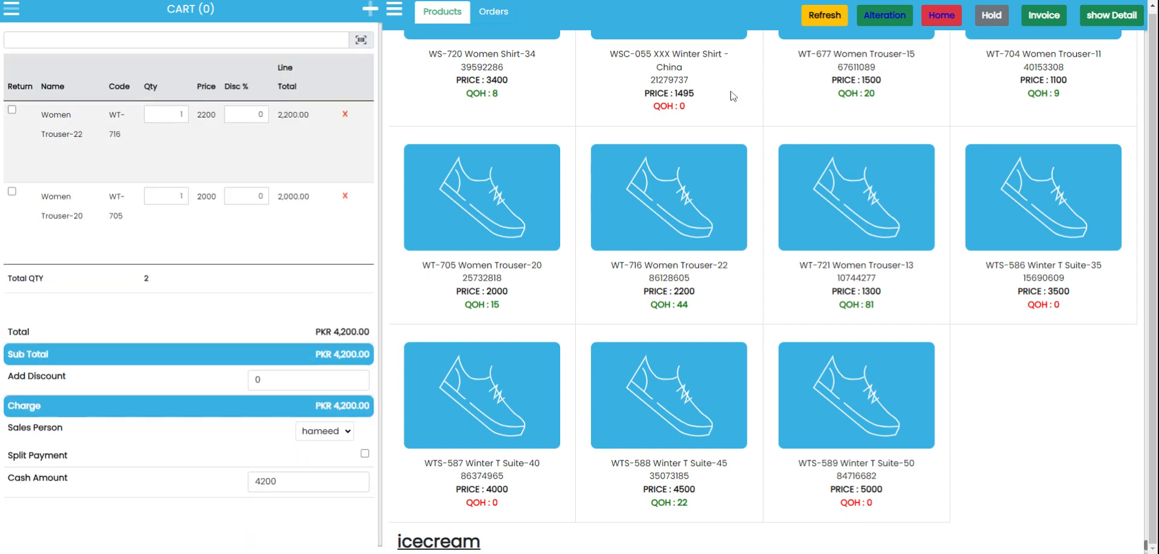
left_click(1039, 20)
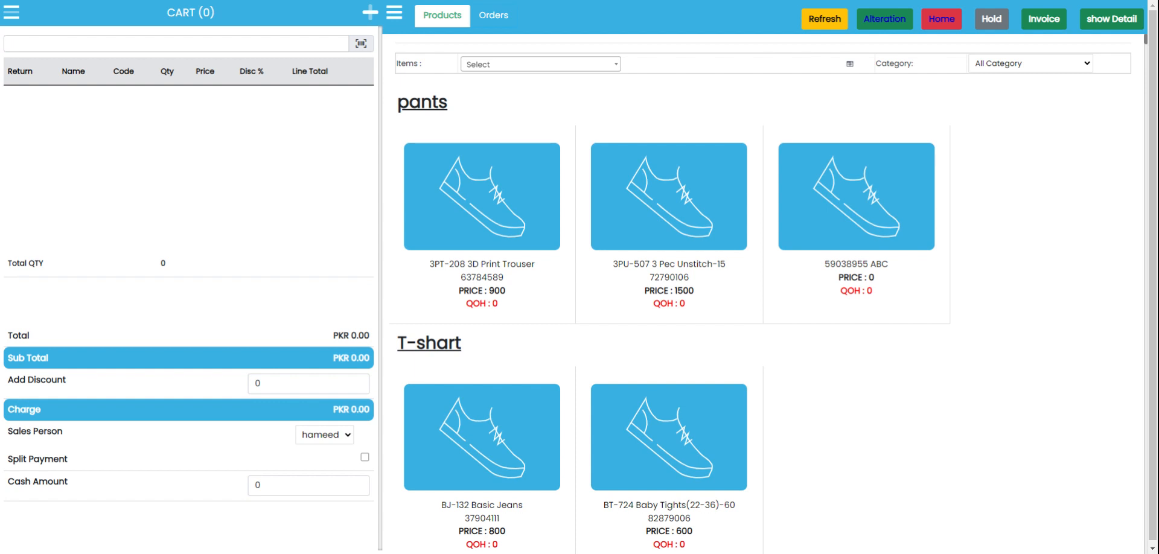
Step: Browse the Customer, Supplier and Inventory report classes and open Inventory Valuation Report options
left_click(176, 44)
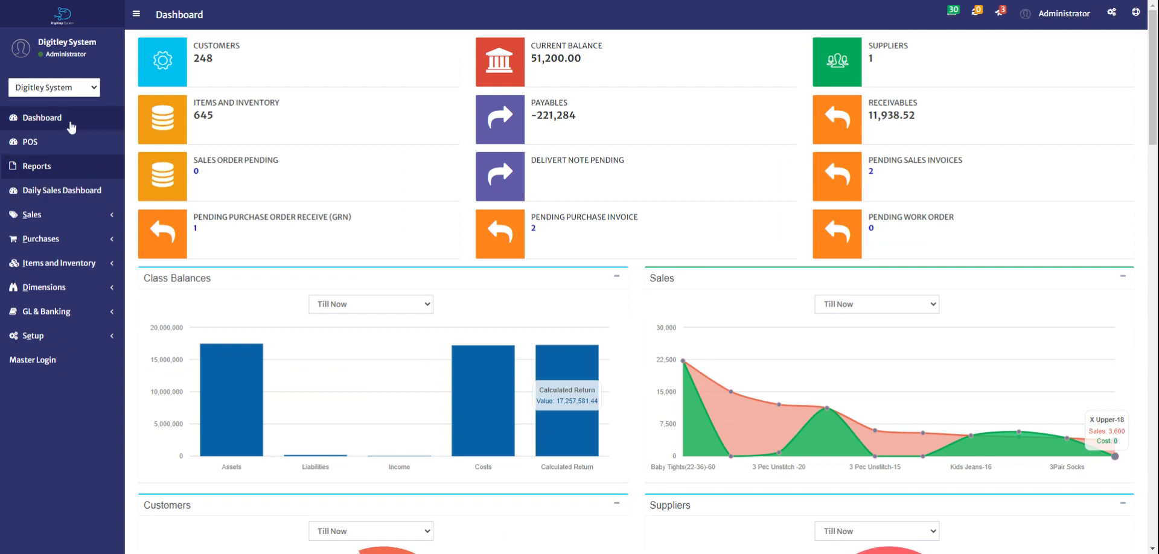
left_click(38, 167)
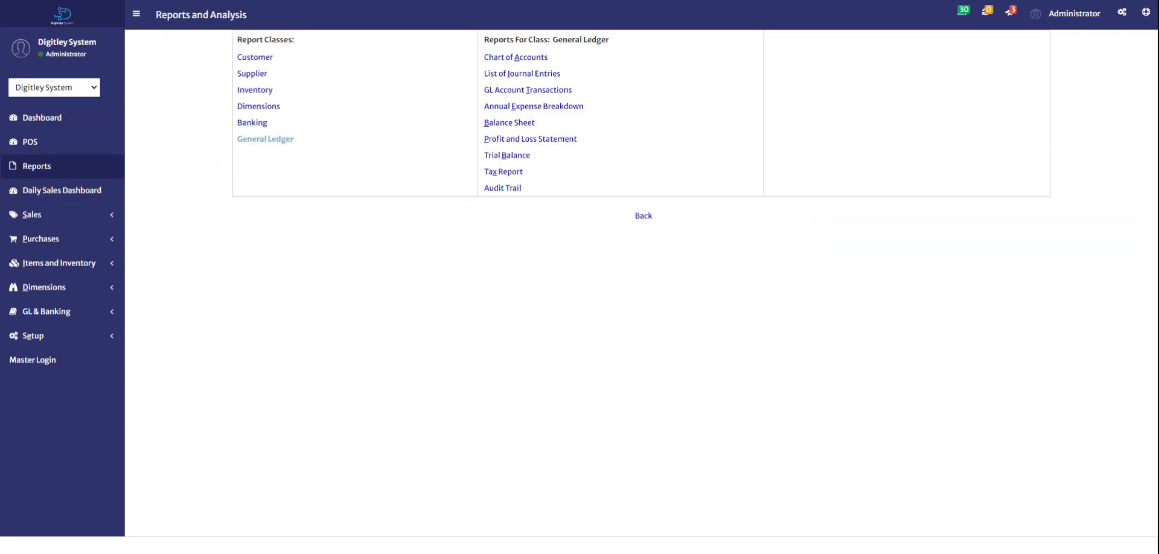
left_click(259, 58)
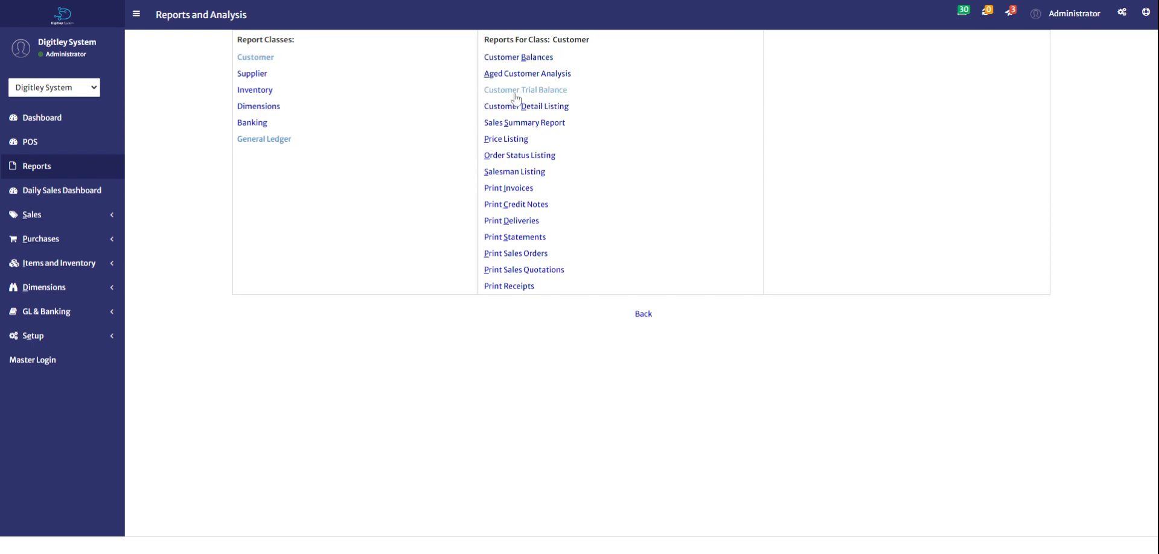
left_click(252, 75)
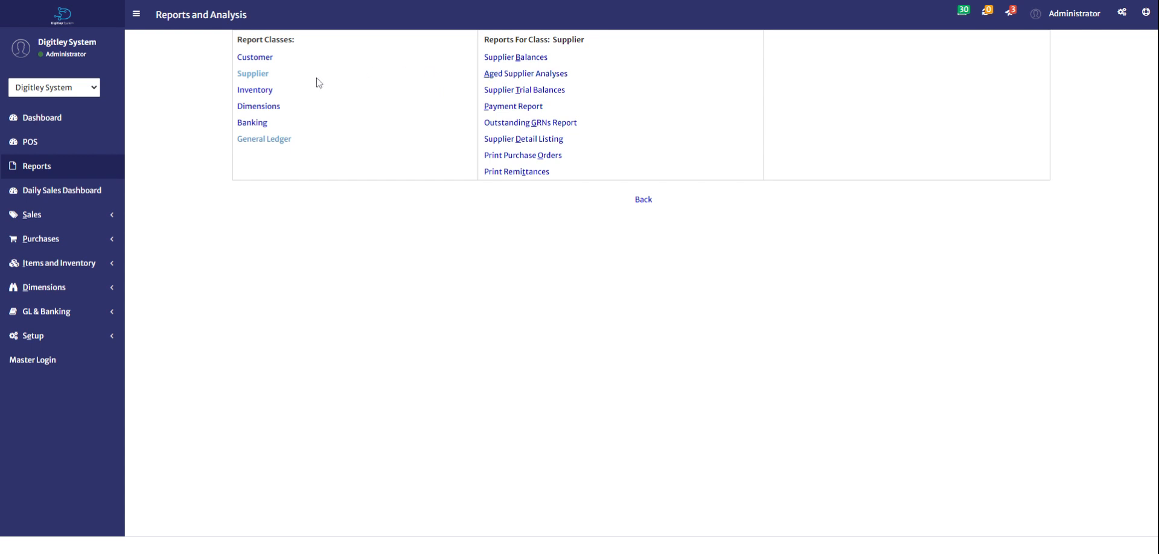
left_click(261, 93)
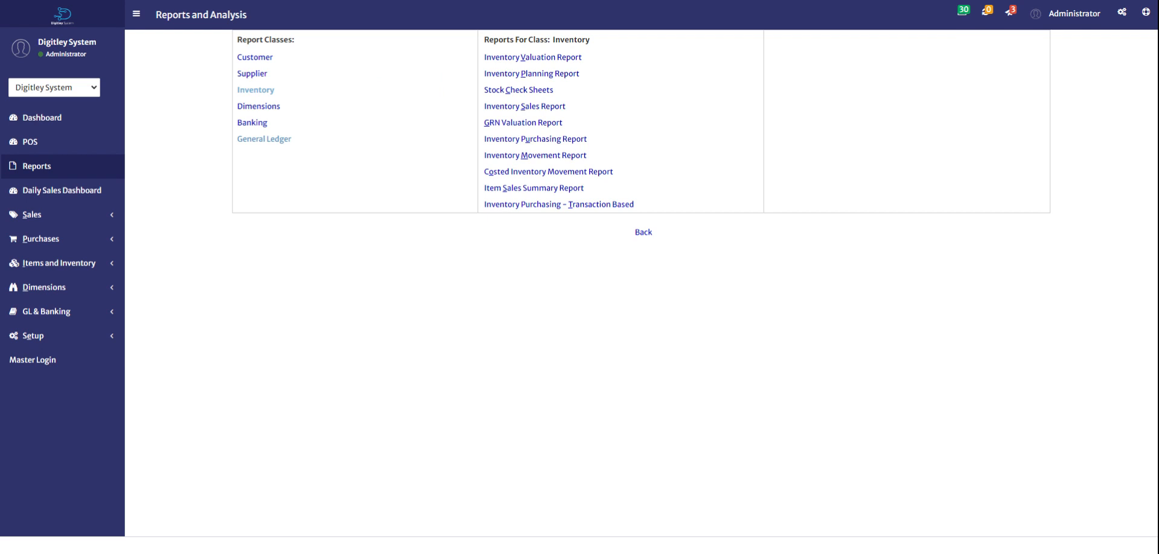
left_click(534, 57)
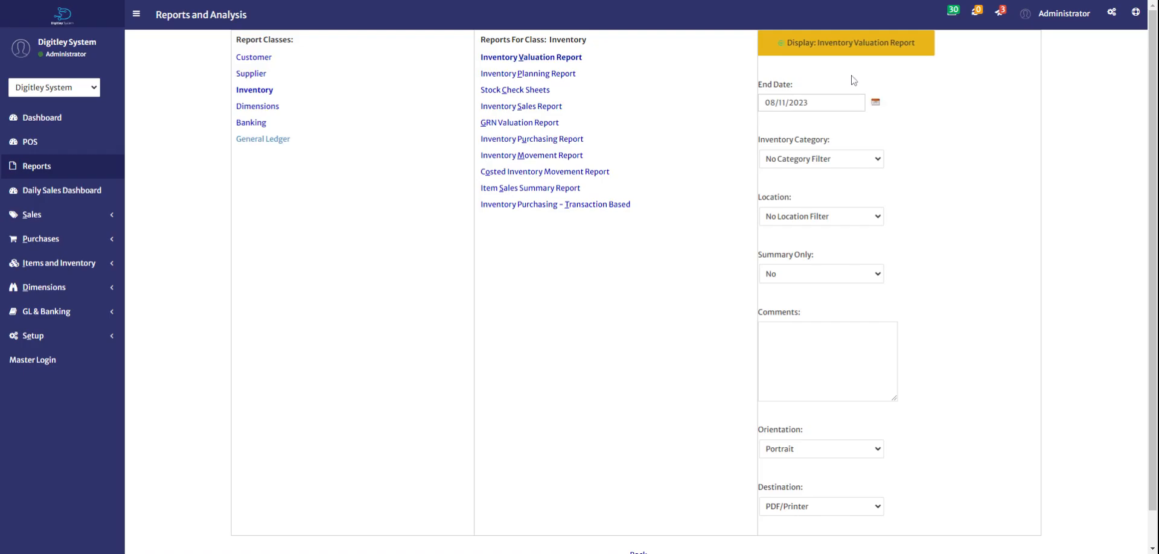
Step: Display the Inventory Valuation Report, then list the General Ledger reports
left_click(858, 42)
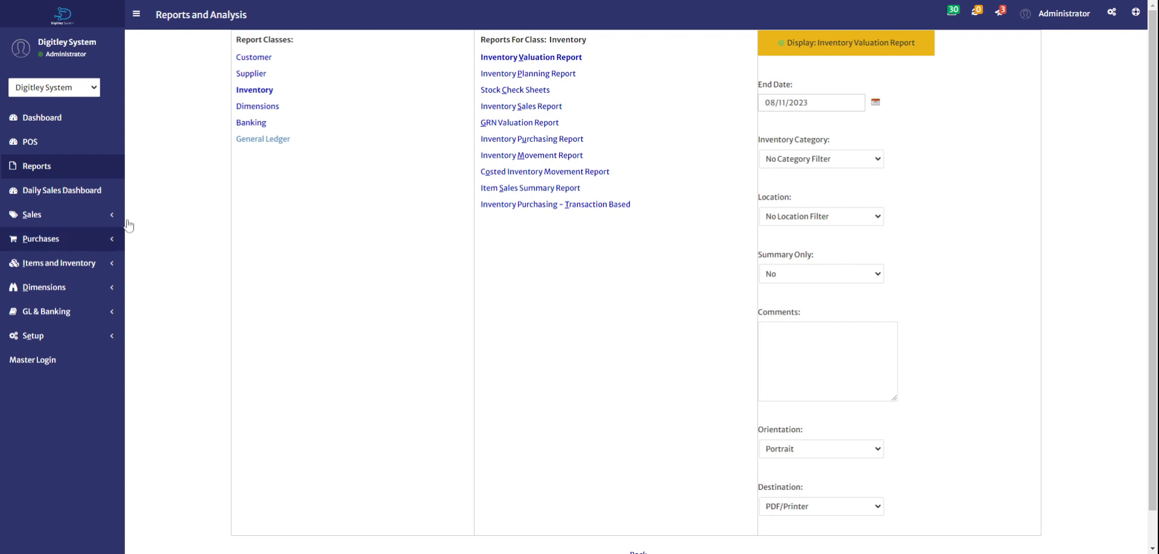
left_click(265, 140)
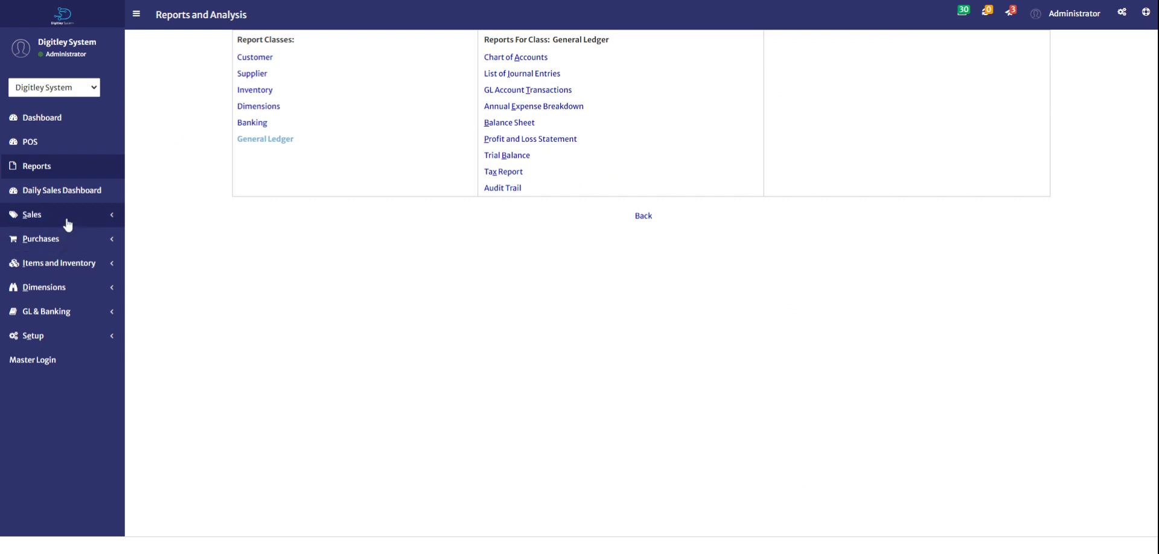
Step: Open the Items maintenance form under Items and Inventory
left_click(78, 264)
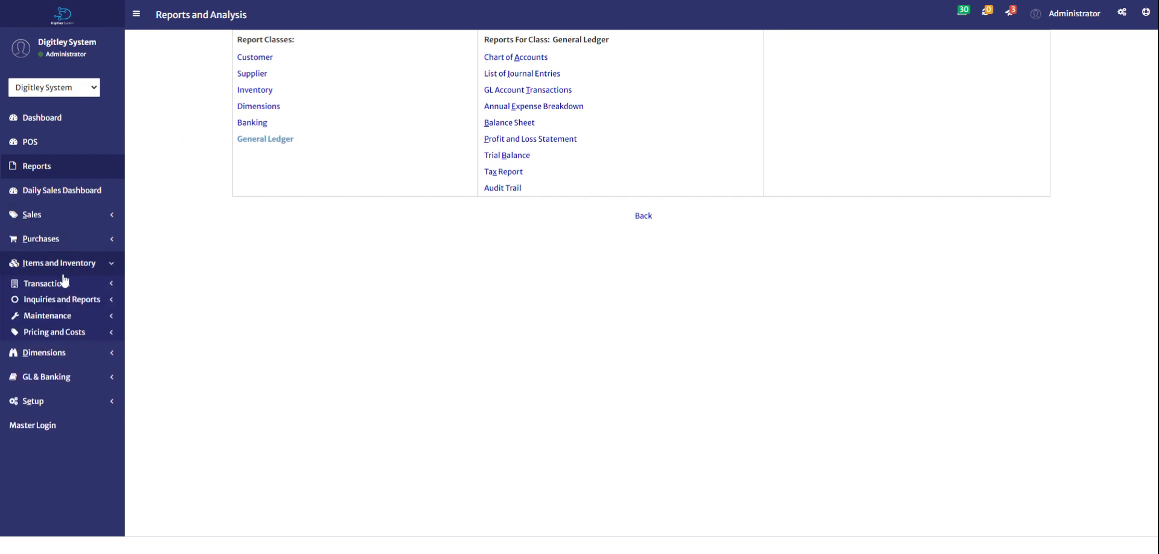
left_click(56, 285)
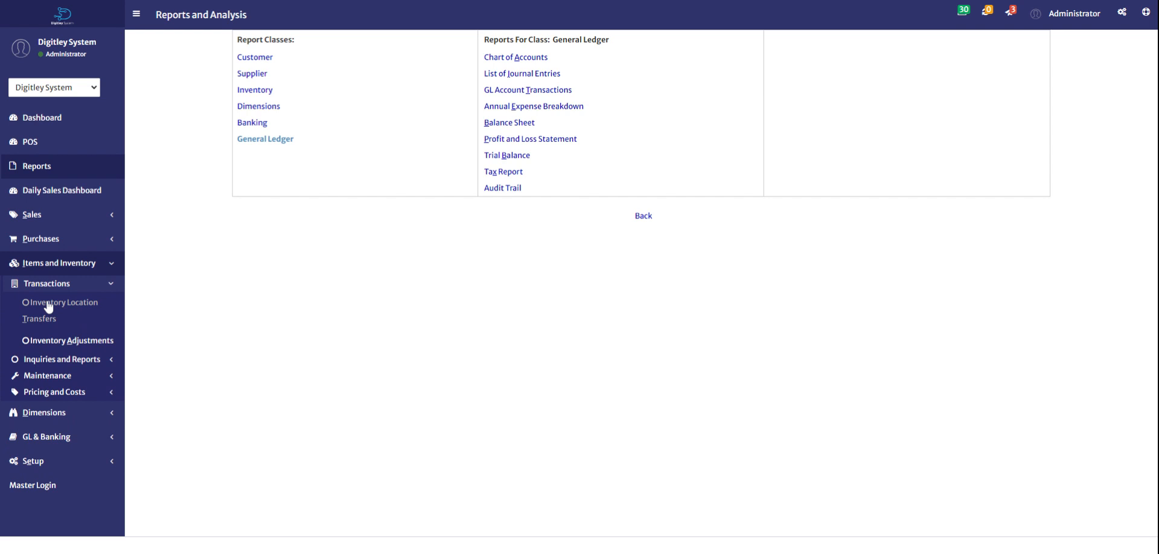
left_click(47, 377)
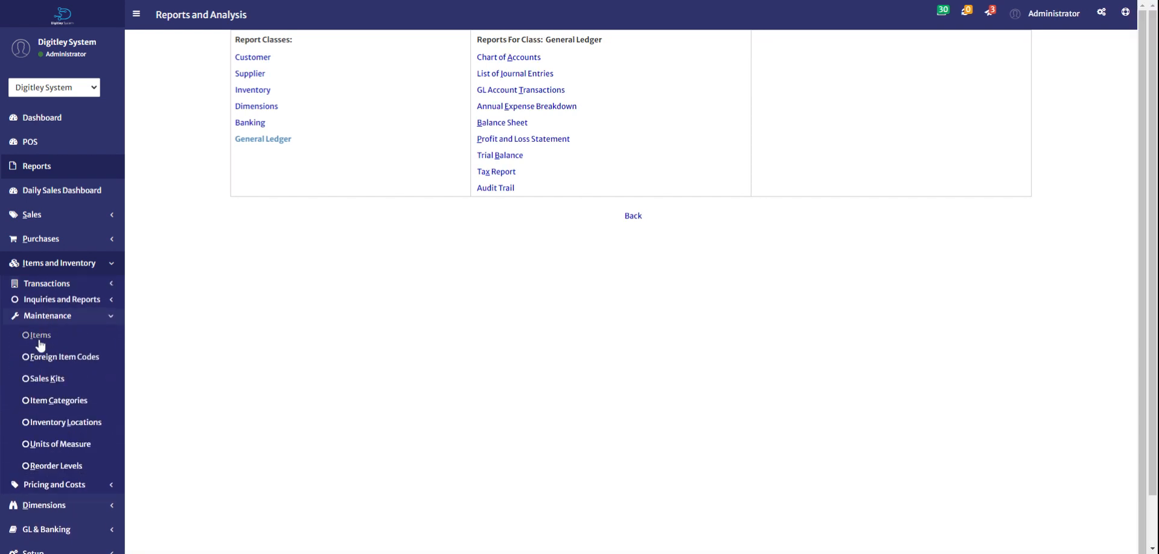
left_click(40, 336)
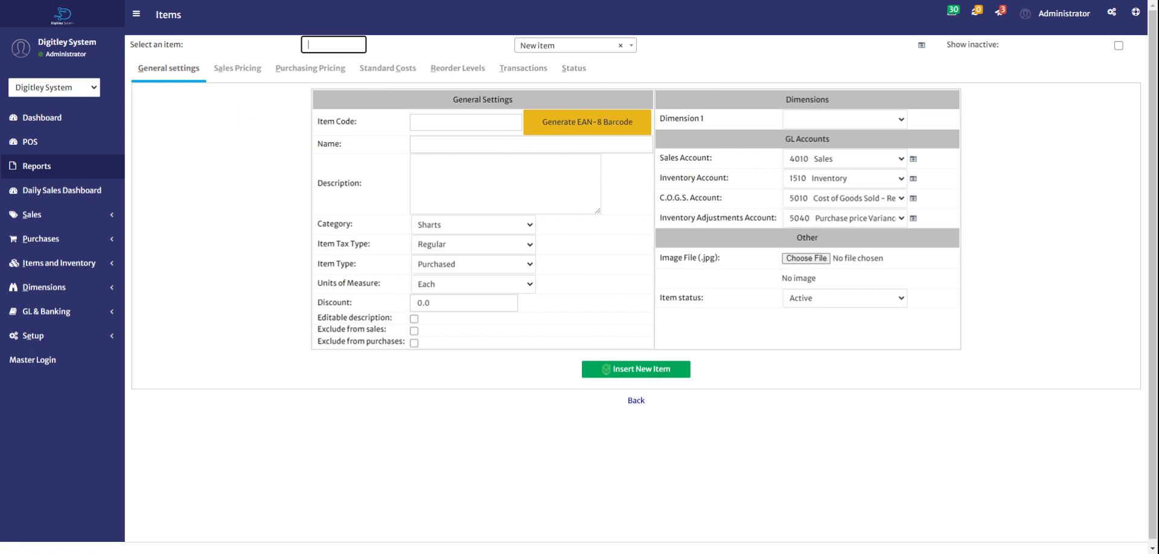
left_click(437, 144)
left_click(433, 180)
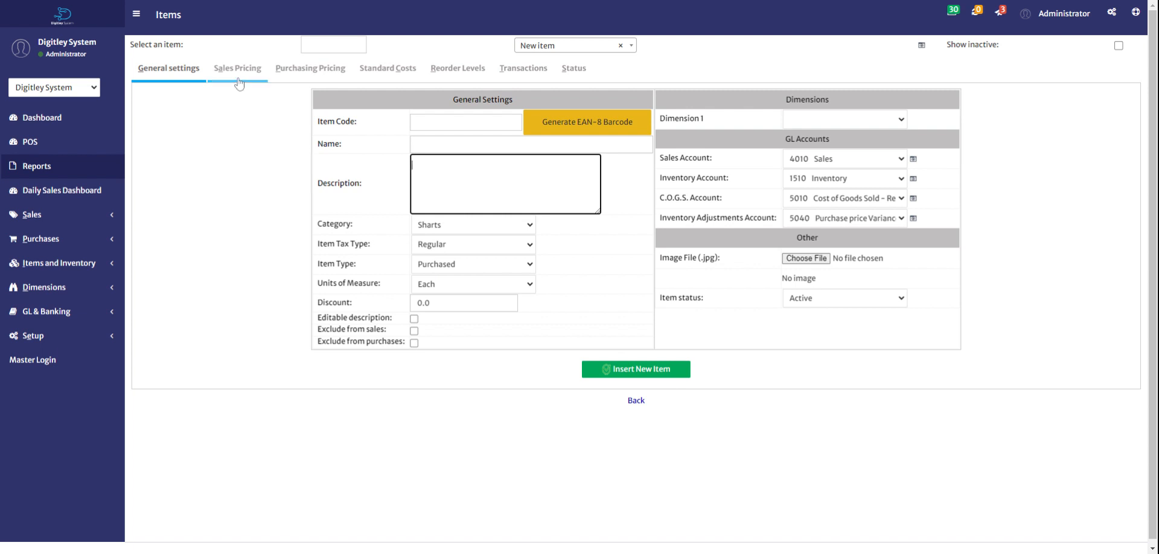
Step: Load item 3 Pec Unstitch -18, view its Sales Pricing, and return to the dashboard
left_click(542, 47)
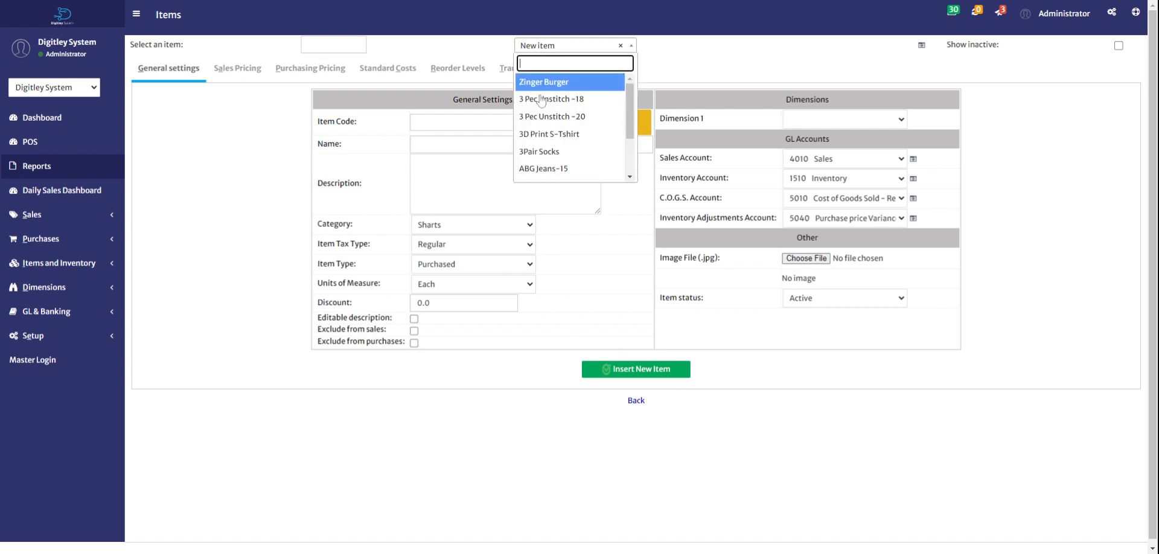
left_click(541, 106)
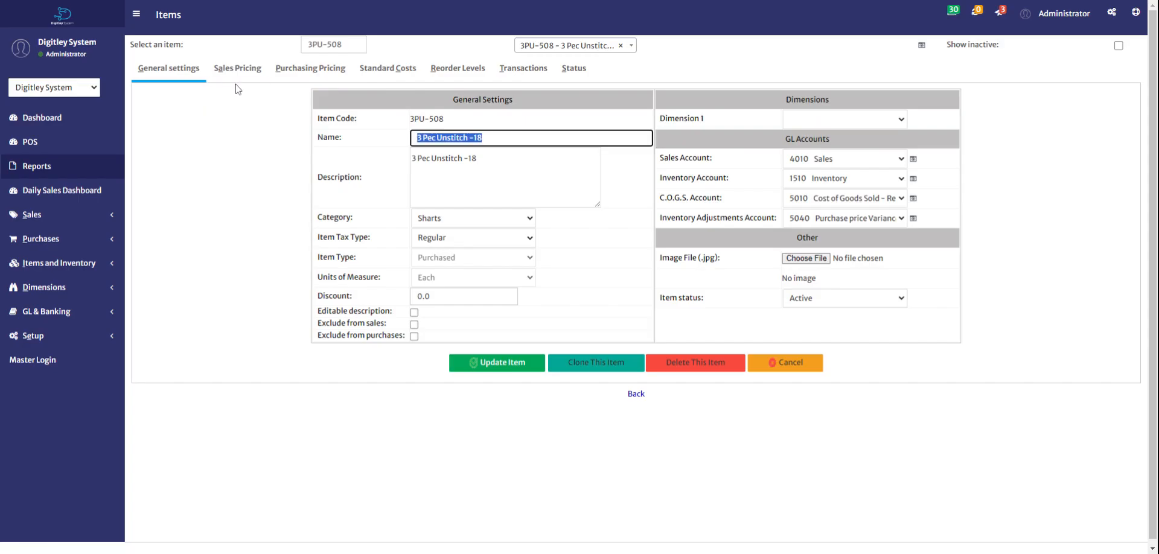
left_click(240, 77)
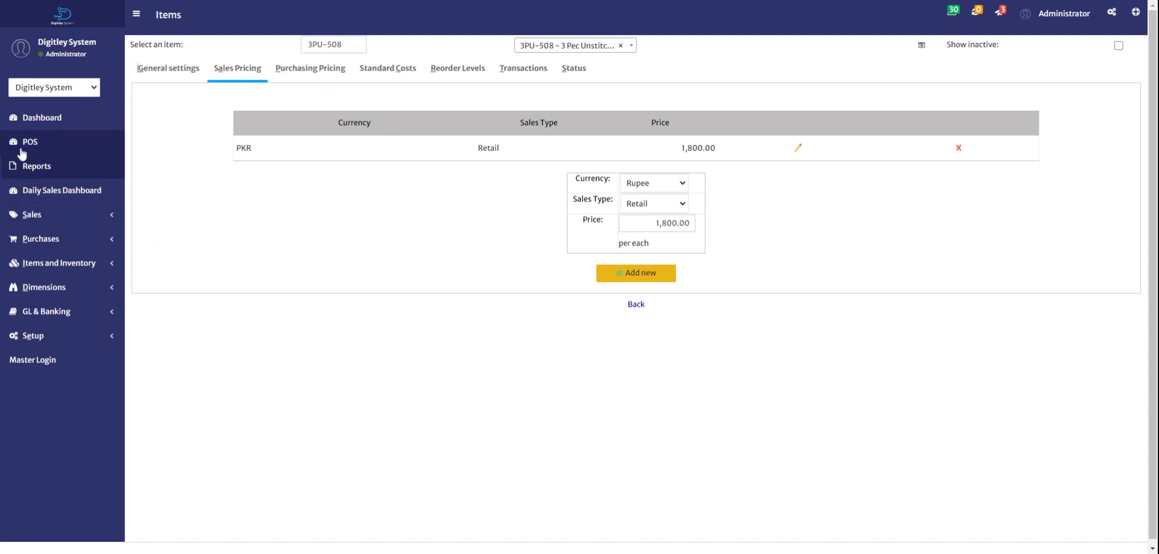
left_click(42, 118)
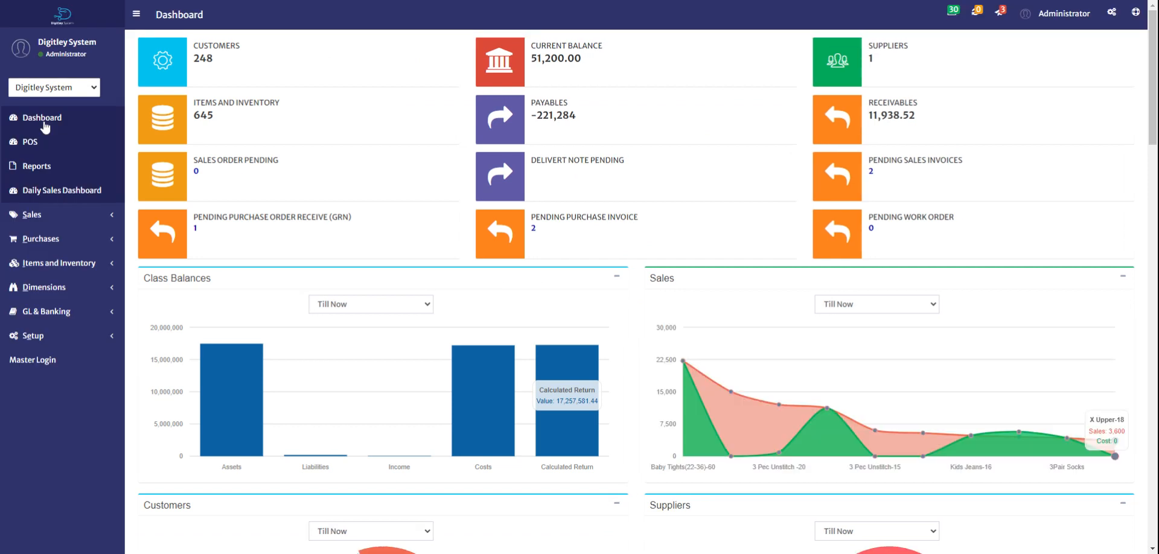
left_click(977, 11)
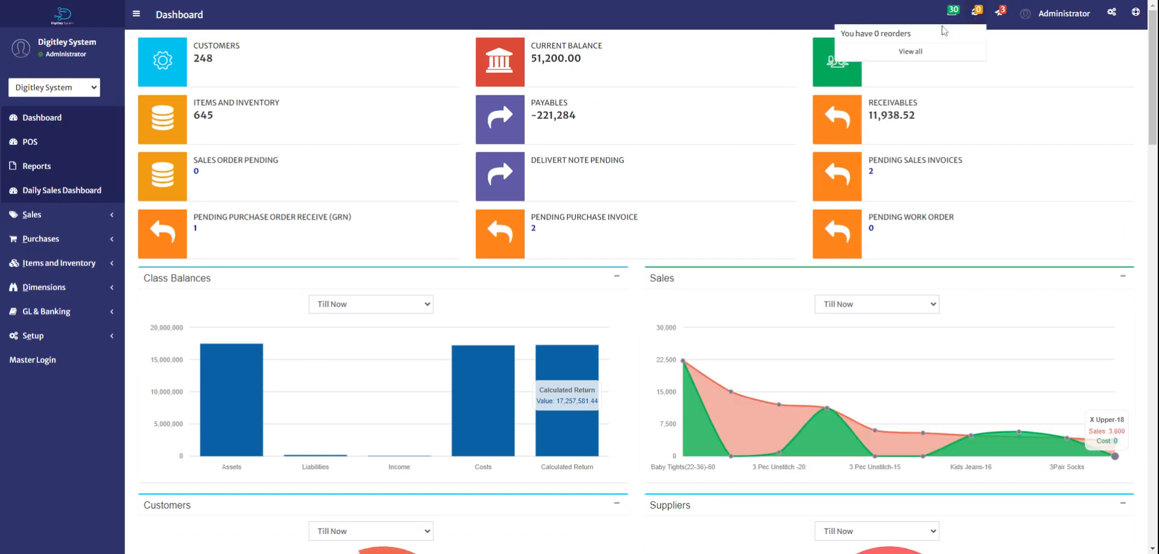
left_click(1005, 48)
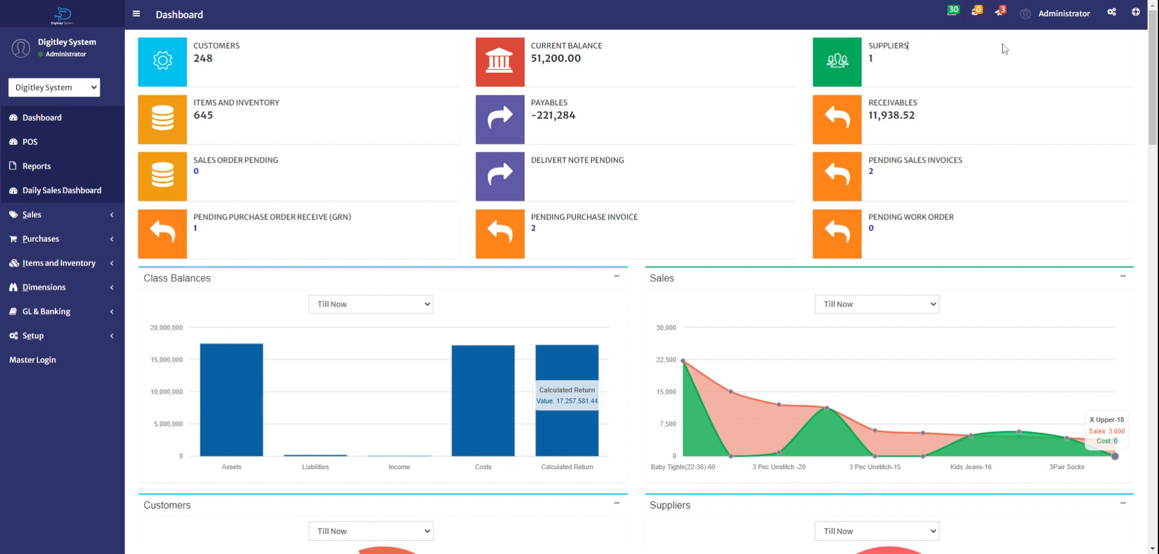
left_click(952, 12)
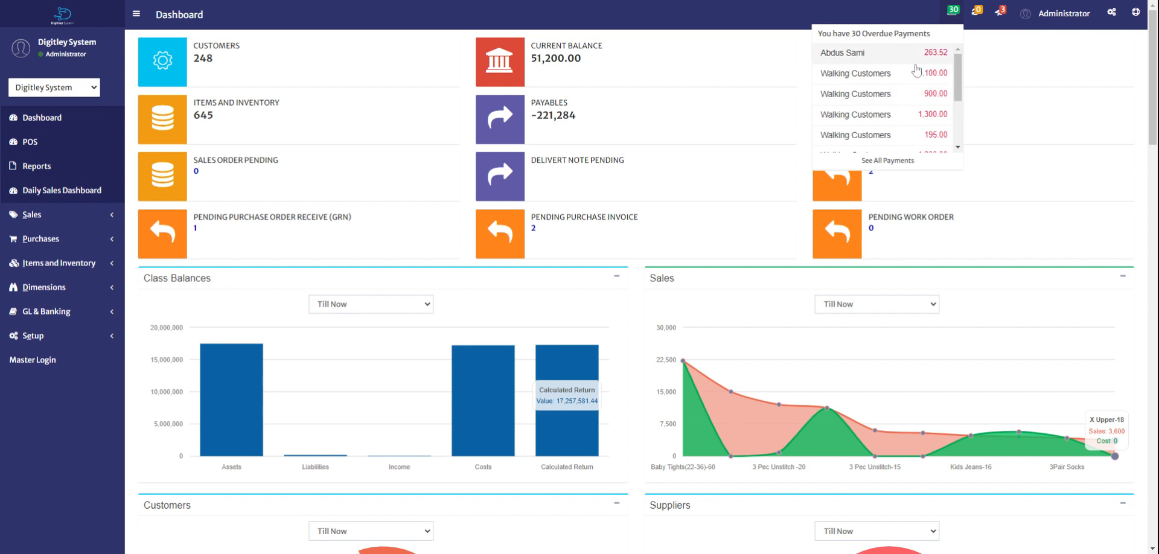
left_click(1004, 13)
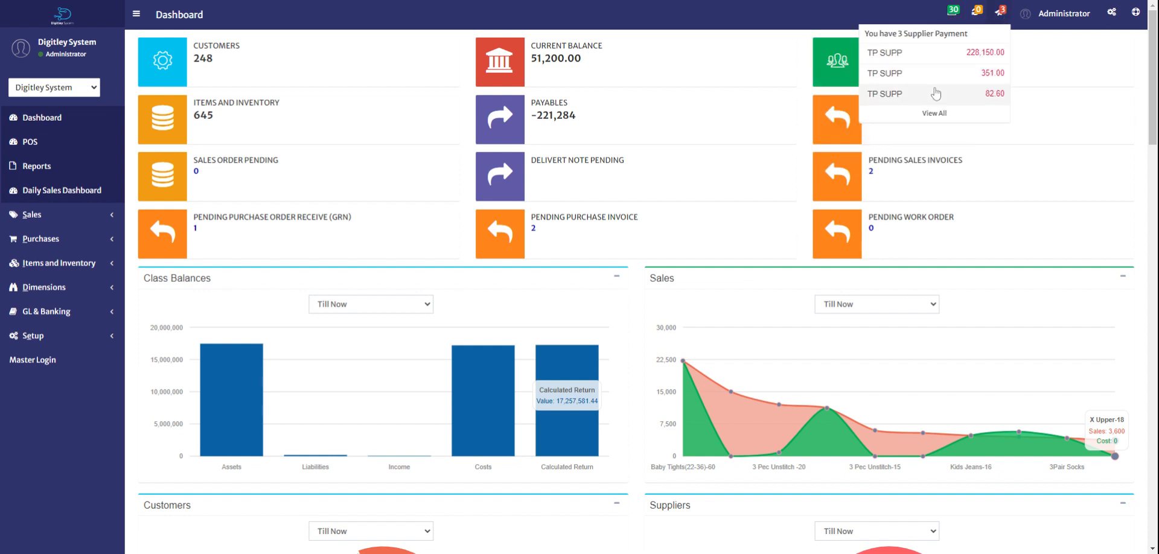
left_click(957, 17)
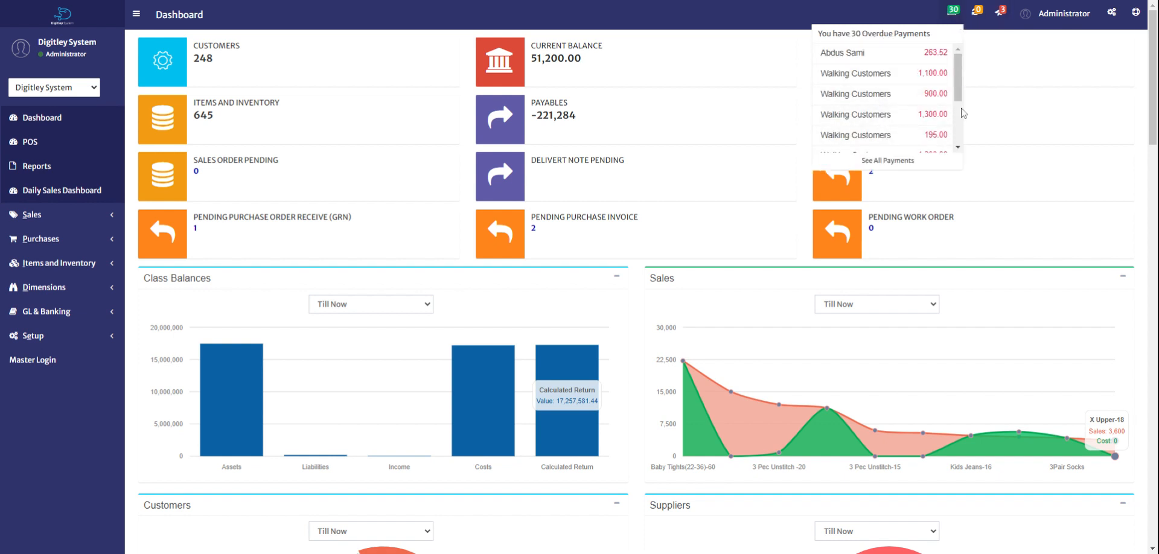
scroll(964, 113, "down", 1)
left_click(1039, 94)
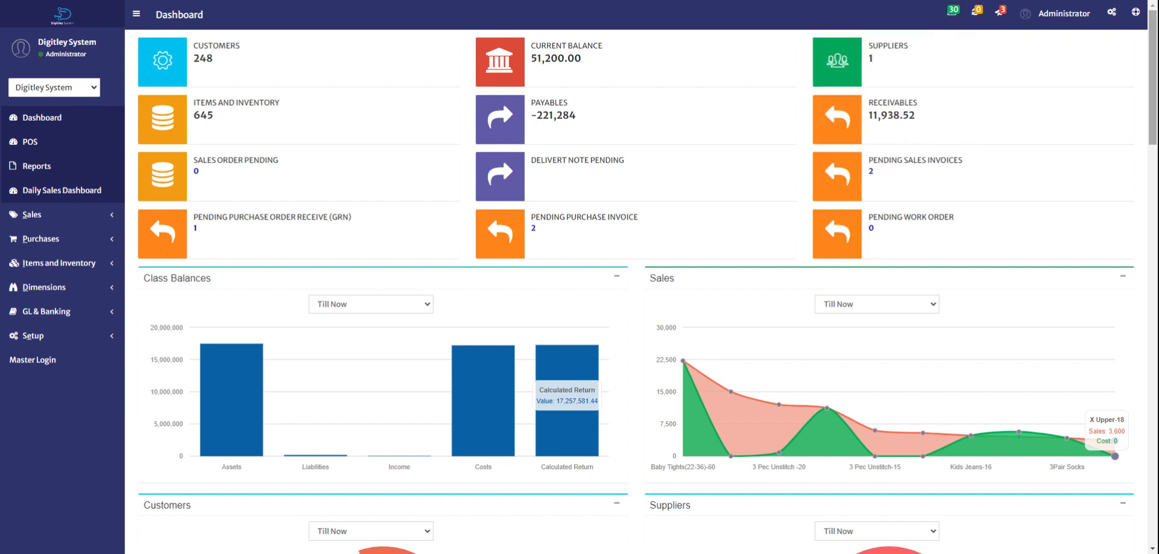
scroll(873, 58, "down", 7)
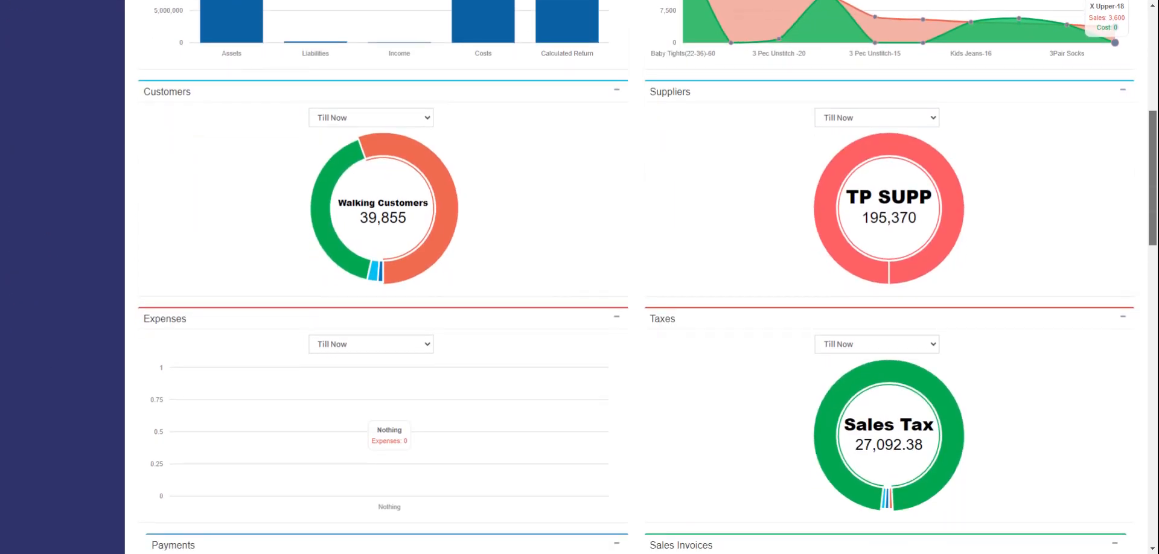
scroll(647, 277, "down", 9)
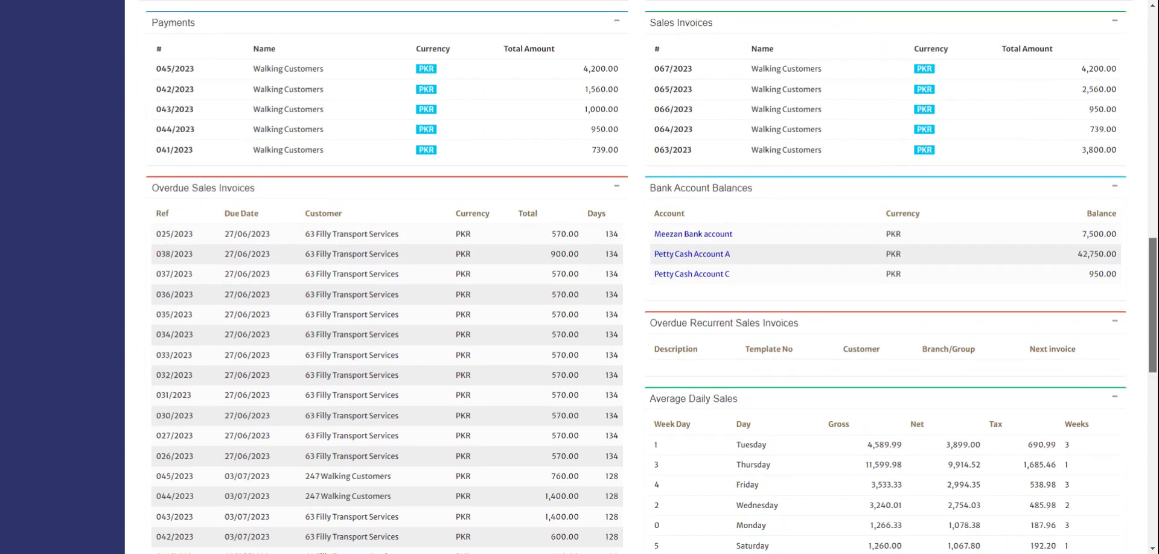
scroll(647, 277, "down", 7)
scroll(17, 334, "up", 20)
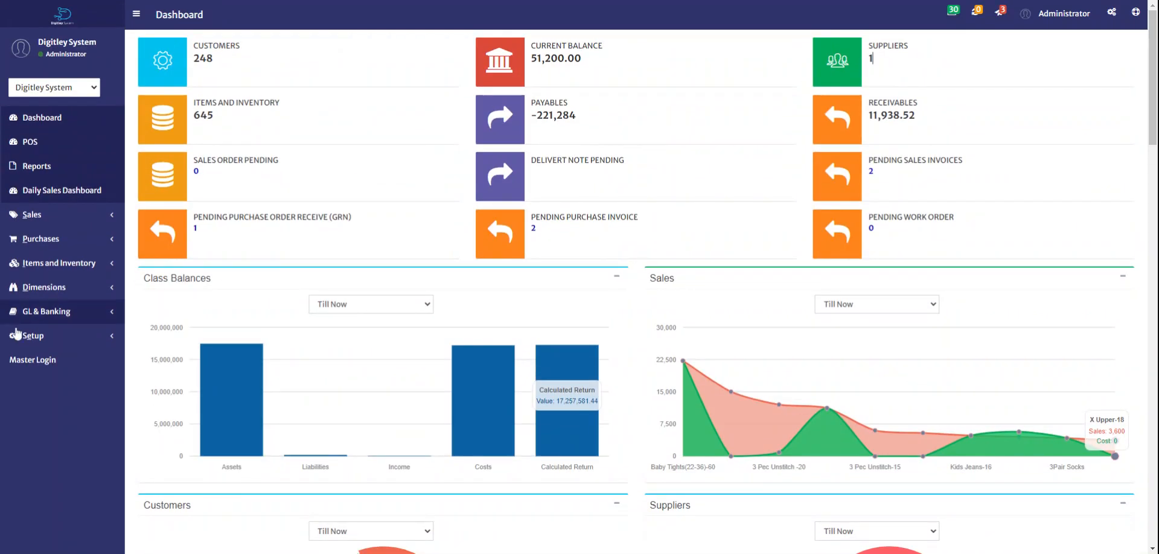
left_click(24, 313)
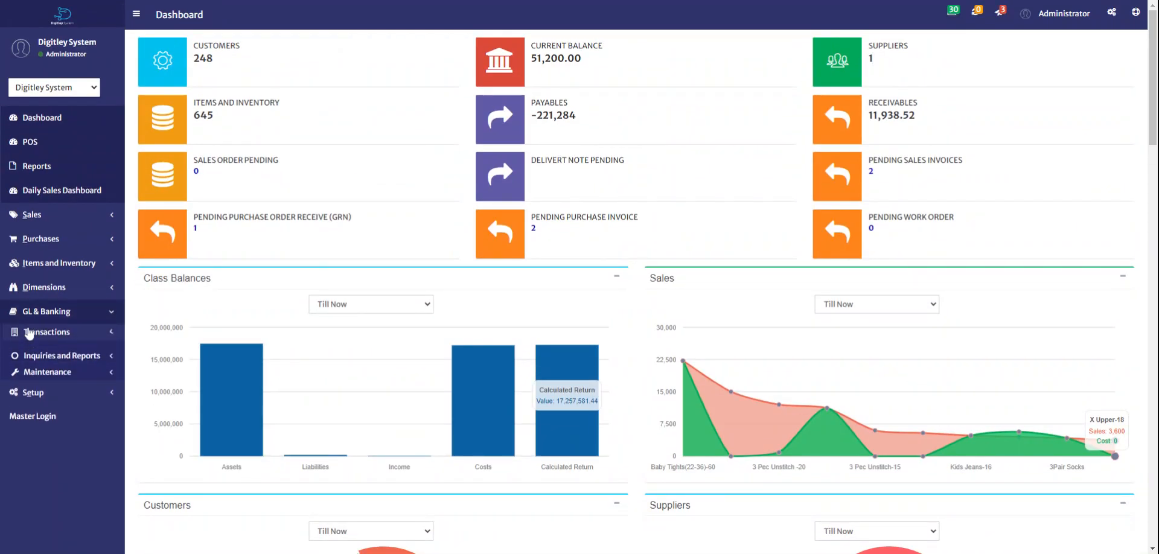
Step: Open a new Bank Account Payment Entry, keeping the default date
left_click(29, 333)
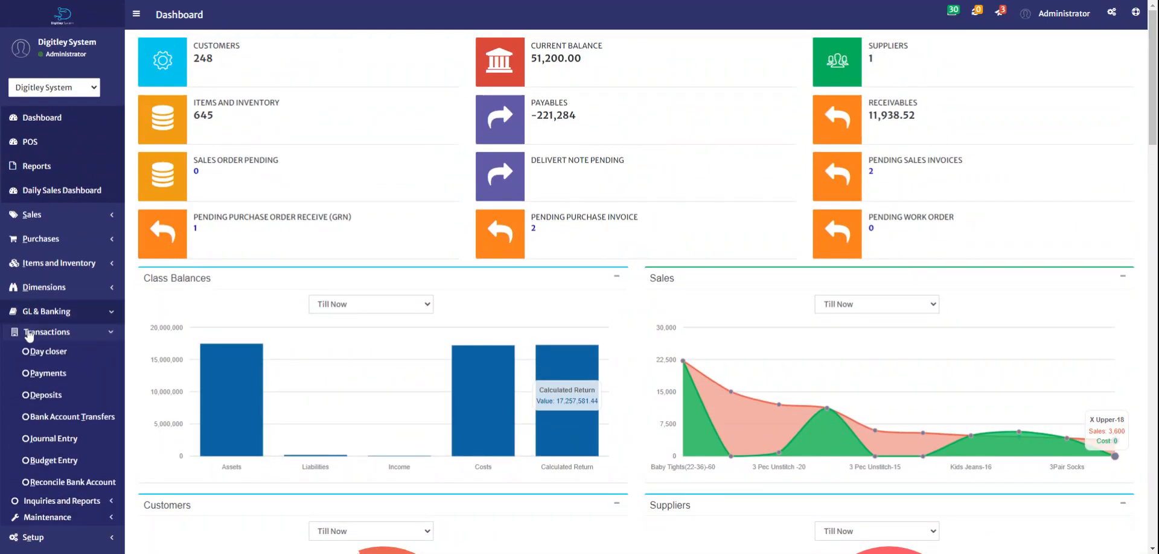
left_click(40, 374)
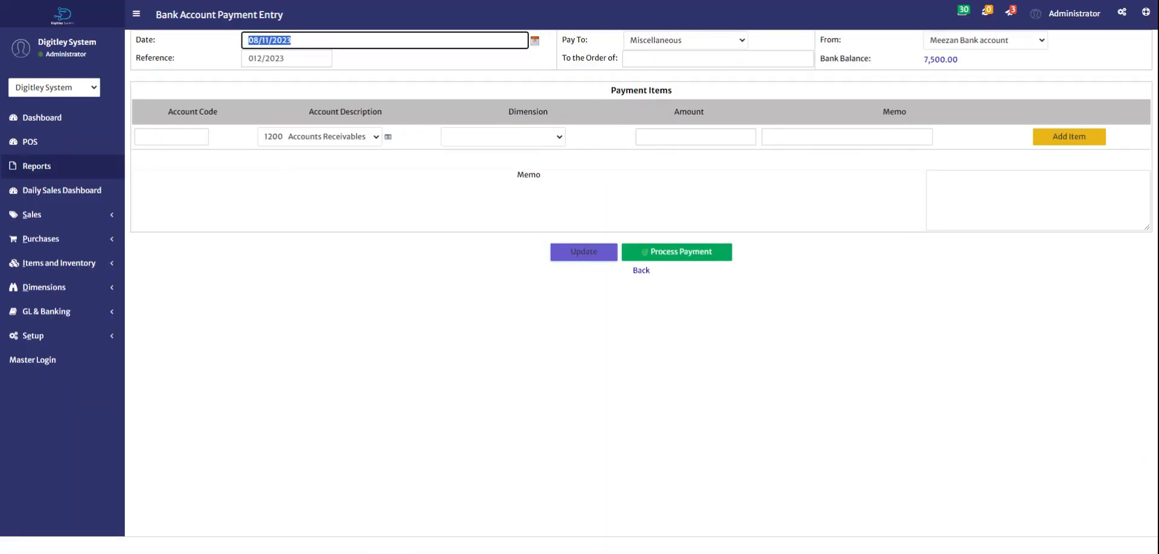
left_click(1019, 44)
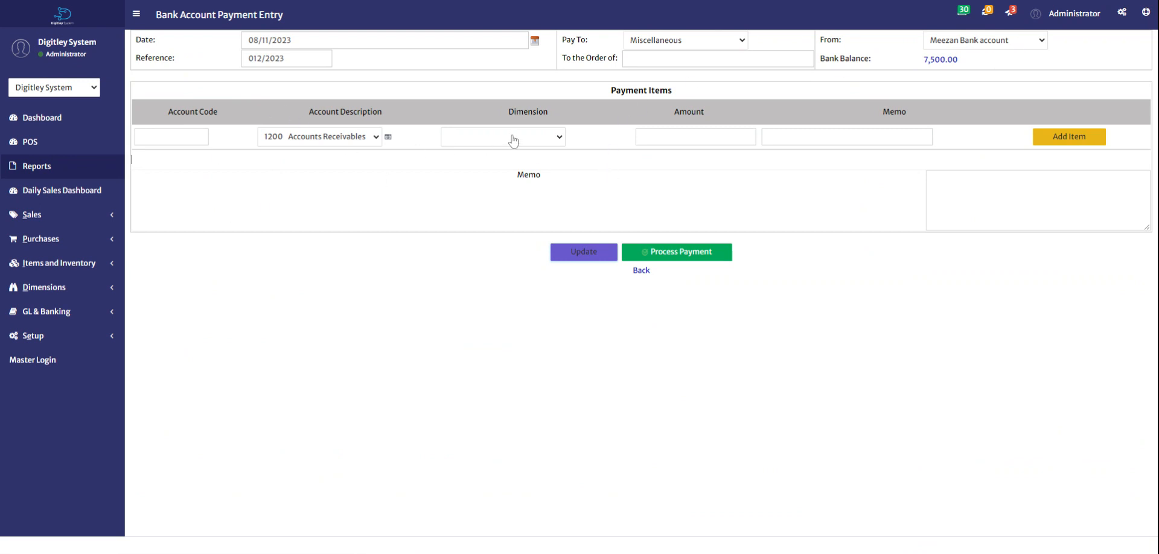
Step: Charge the payment line to account 101001 with an amount of 50,000.00
left_click(305, 142)
left_click(308, 151)
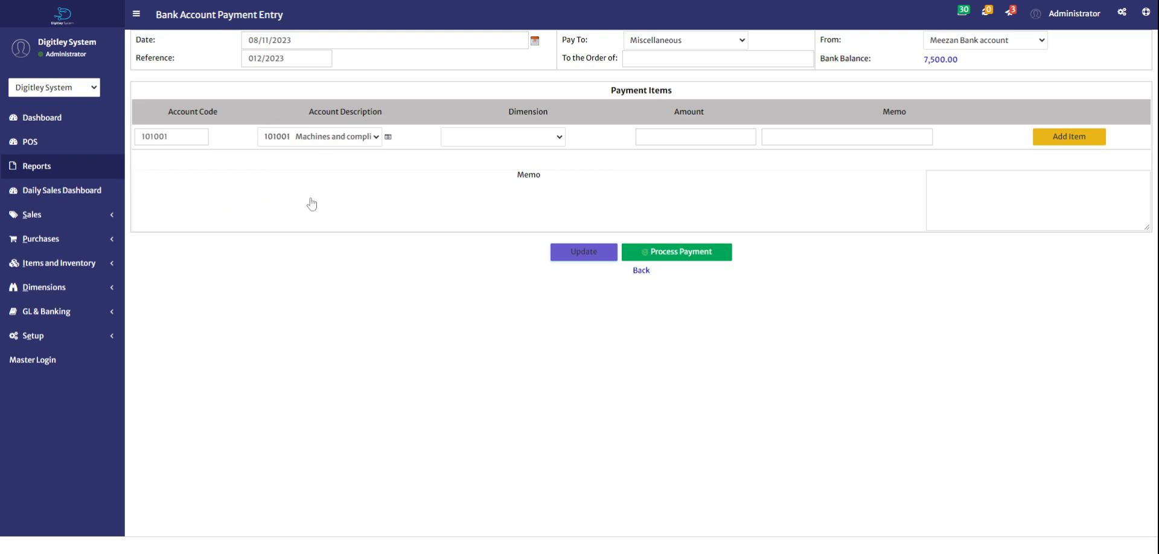
left_click(699, 133)
type("500000.00")
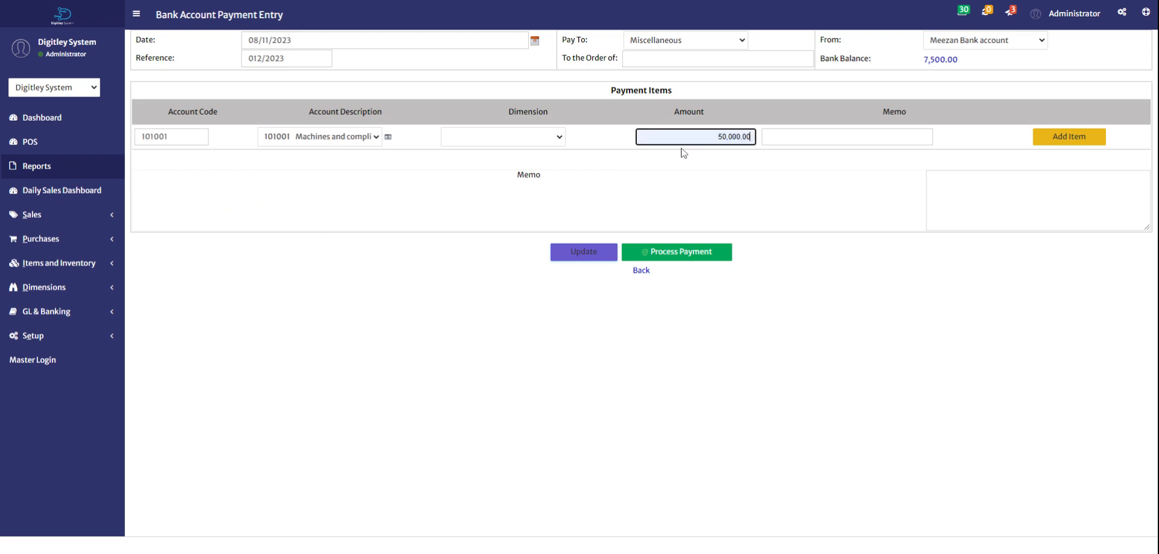
key("Tab")
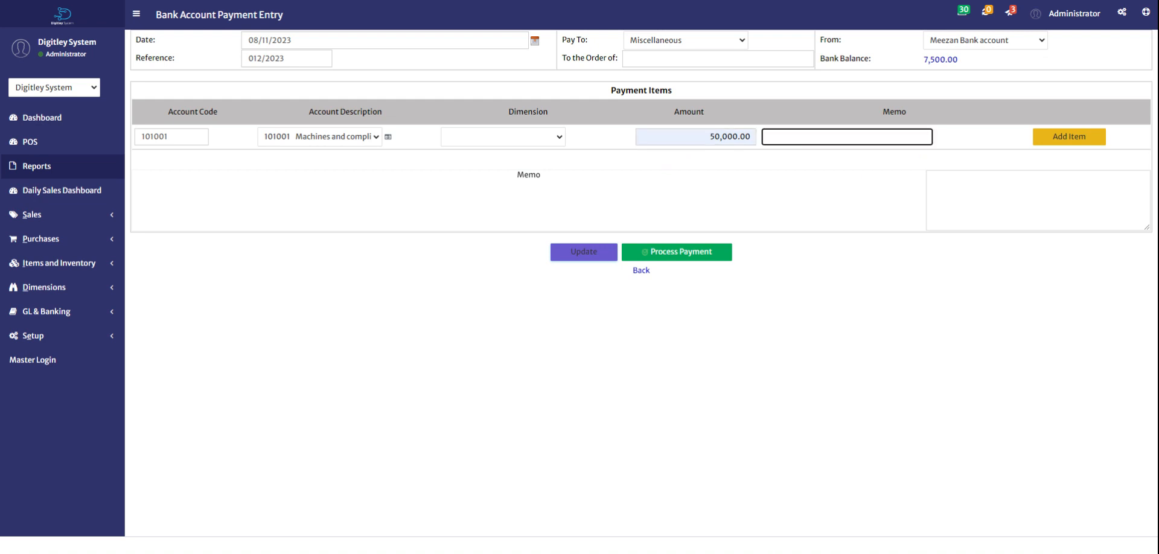